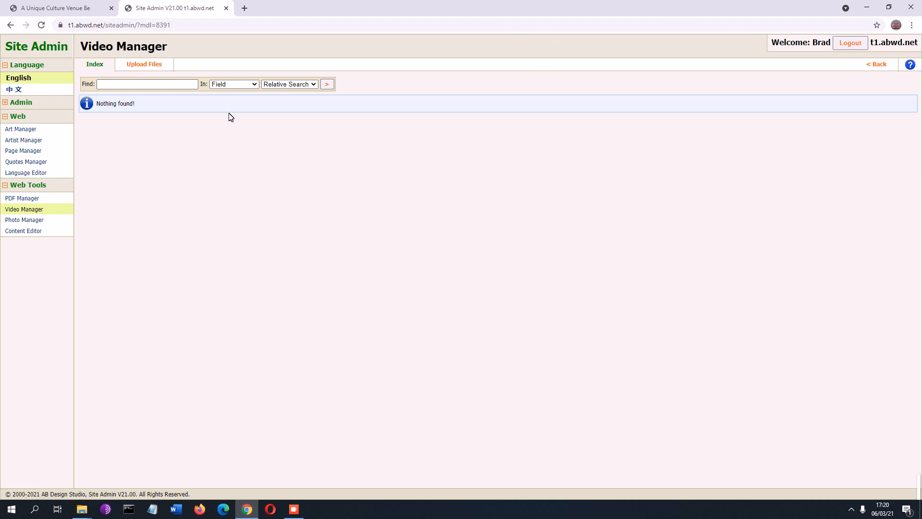
Upload SampleVideo.mp4 from the temp folder to the Video Manager and acknowledge the confirmation.
click(146, 71)
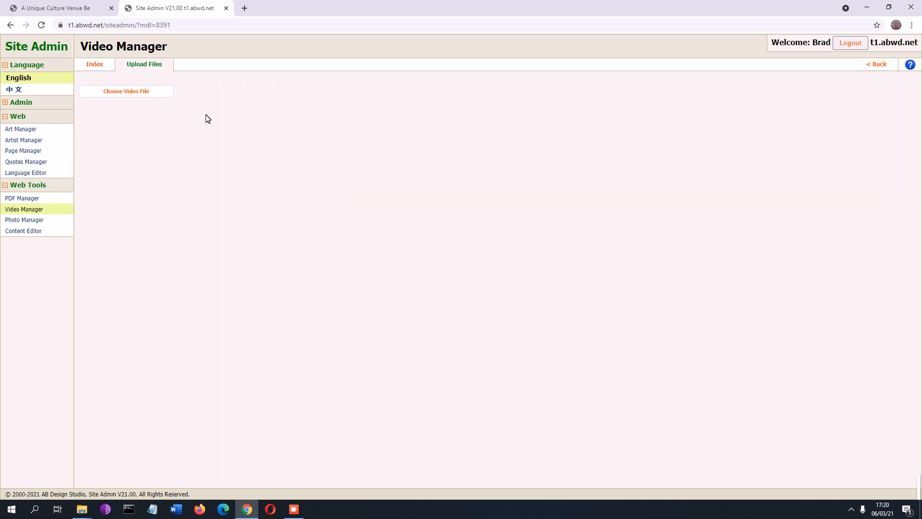
click(136, 97)
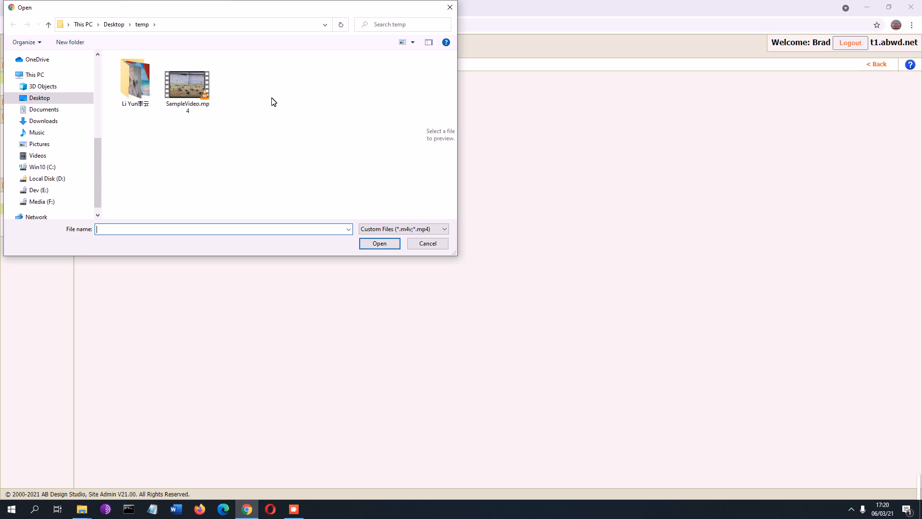
click(190, 78)
double_click(189, 81)
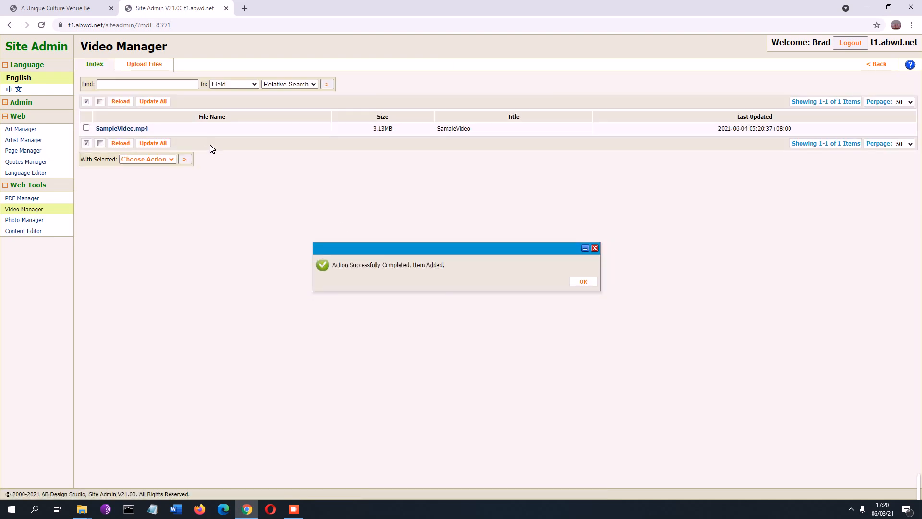
click(583, 282)
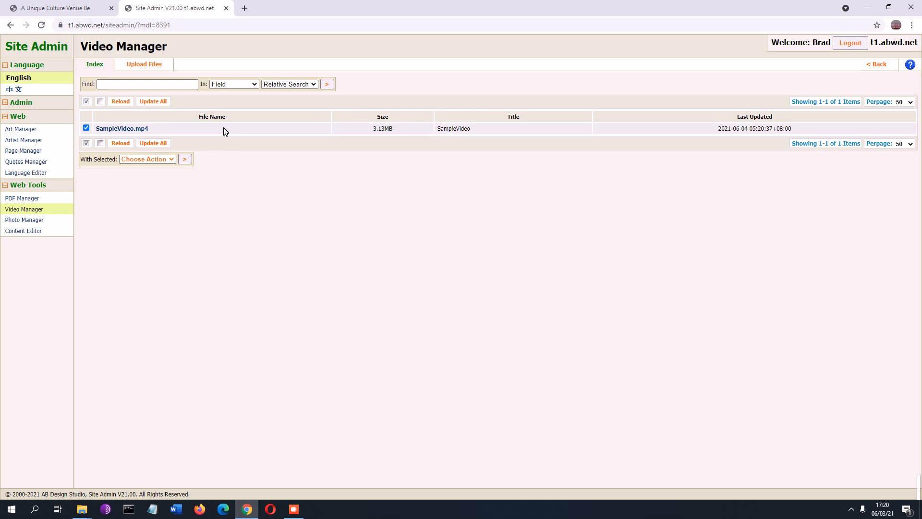
click(148, 160)
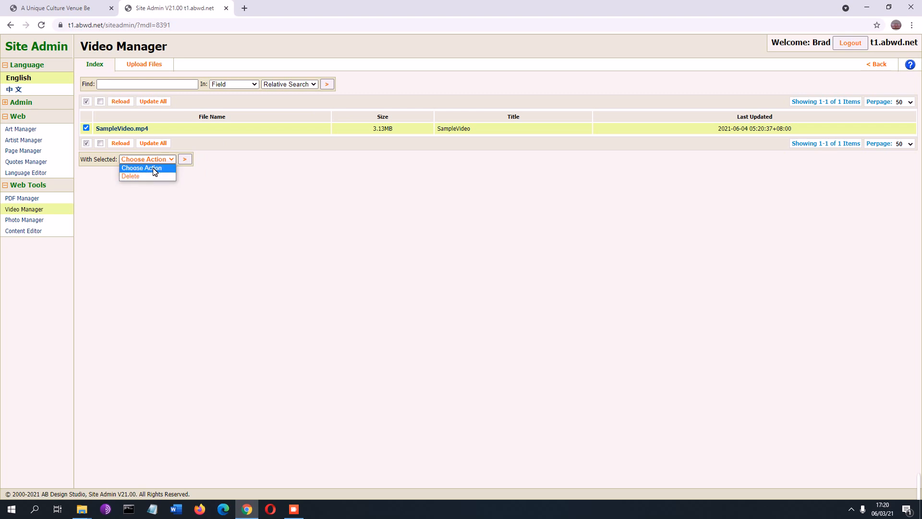
click(203, 175)
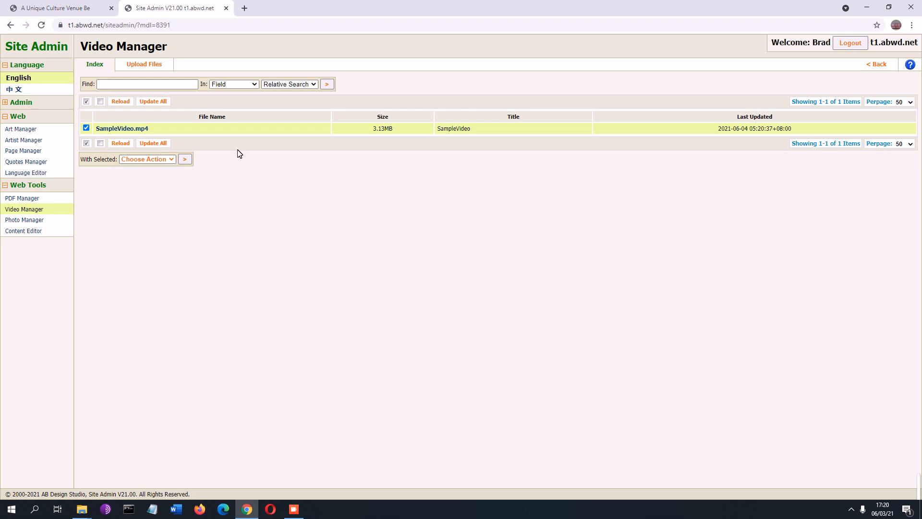
click(257, 132)
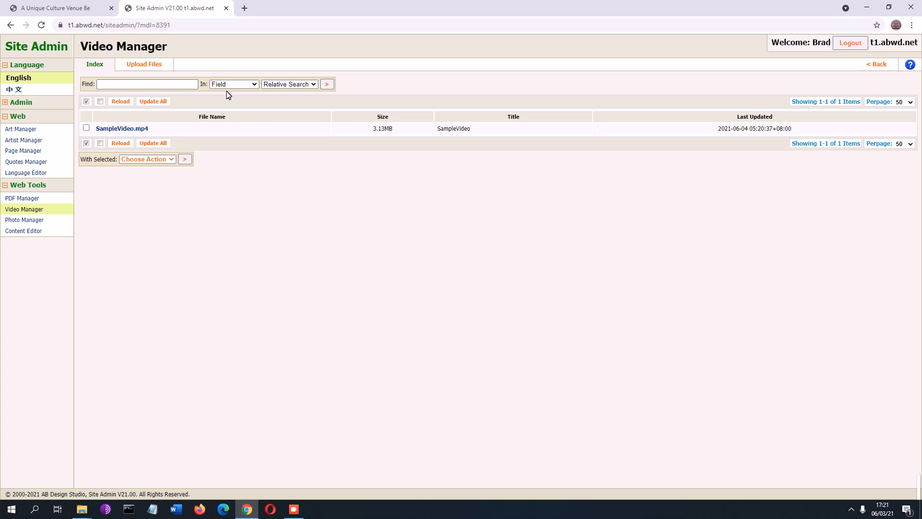
Open the details of SampleVideo.mp4 and examine its title and HTML embed code.
click(291, 134)
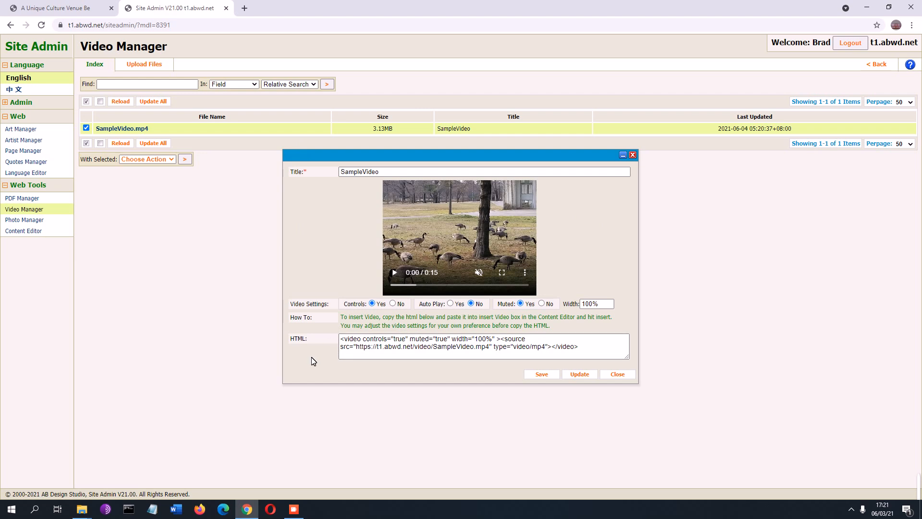
click(433, 346)
click(299, 354)
double_click(371, 172)
click(384, 172)
double_click(347, 172)
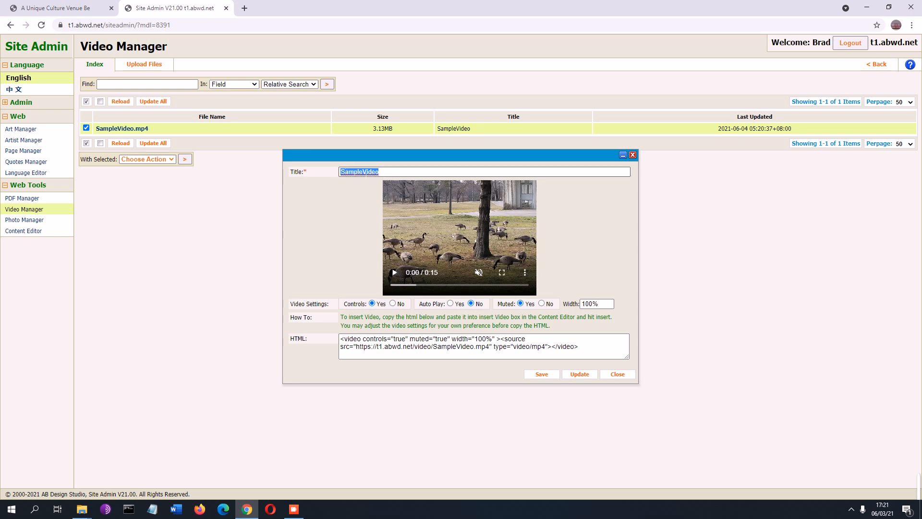
click(388, 175)
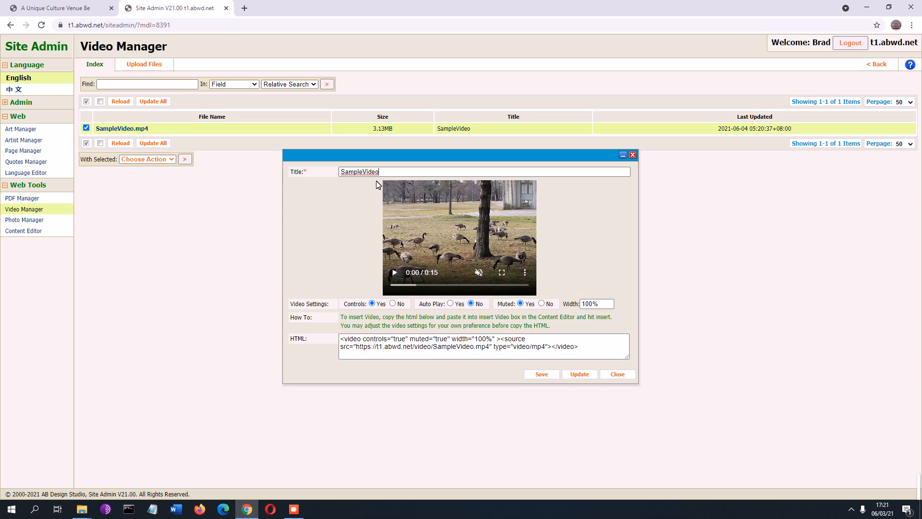
key(ctrl+a)
click(383, 172)
click(587, 376)
Try the preview with Controls off and with Muted off, playing it briefly with sound, and set both options back to Yes.
click(393, 304)
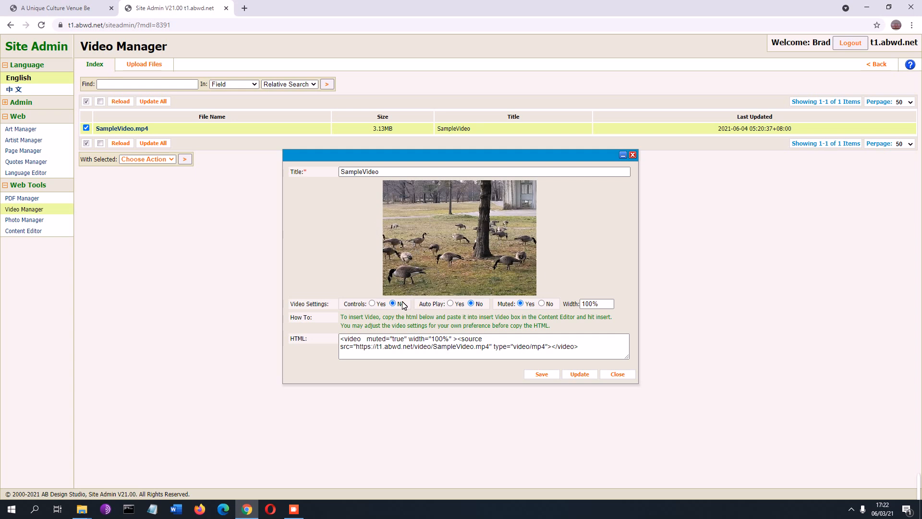
click(372, 303)
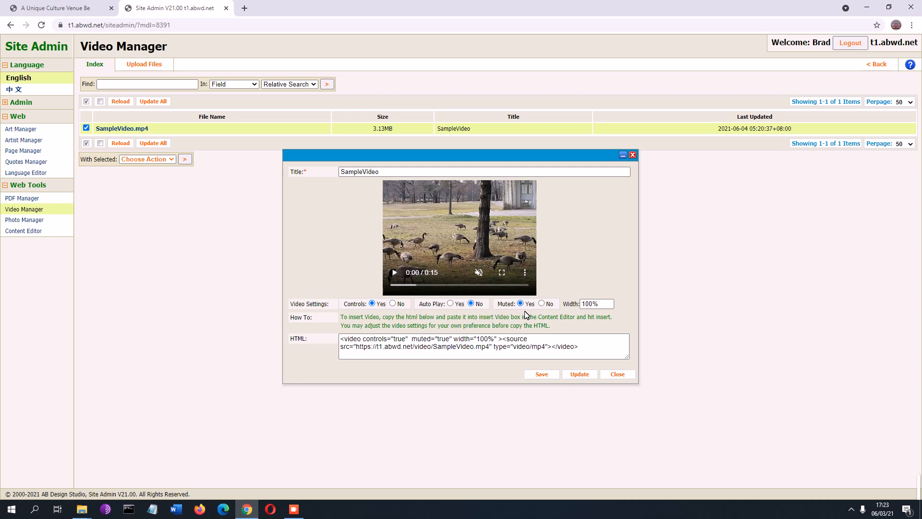
click(549, 304)
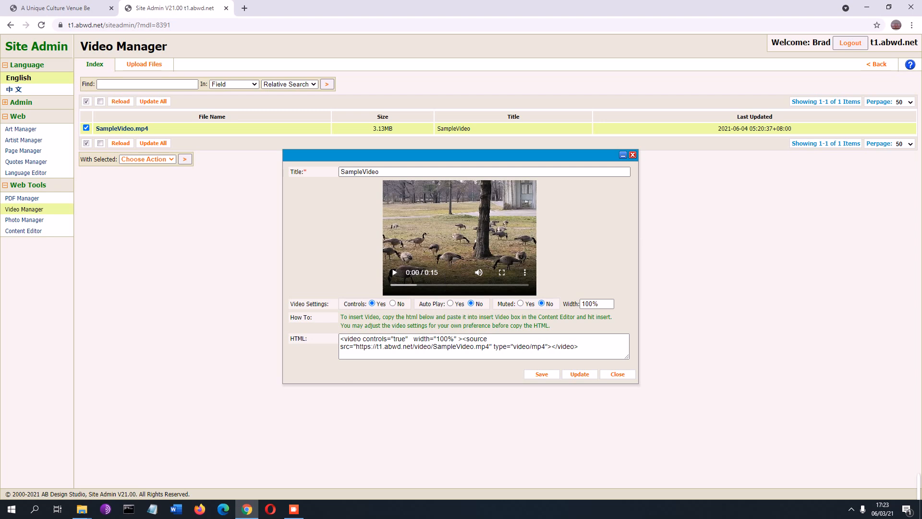
click(404, 272)
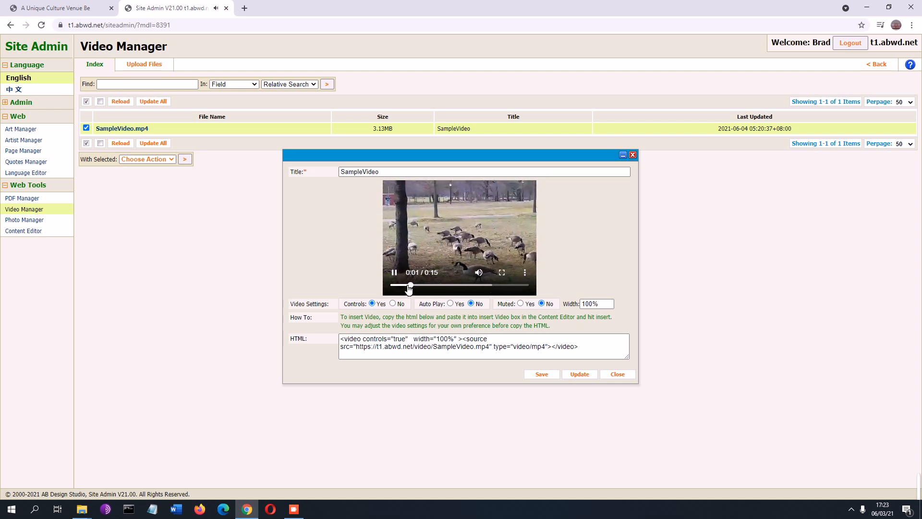
click(395, 273)
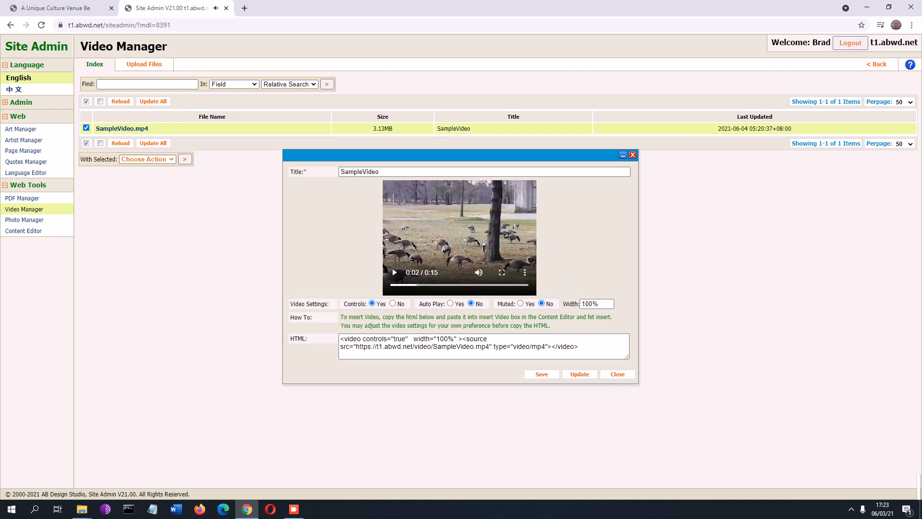
click(530, 304)
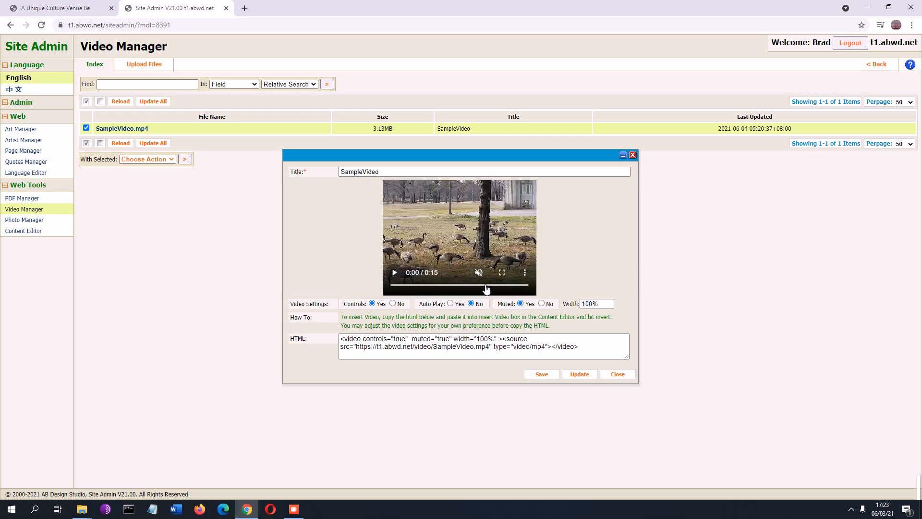
Play the muted preview, turn its sound on in the player, pause it and mute it again.
click(394, 272)
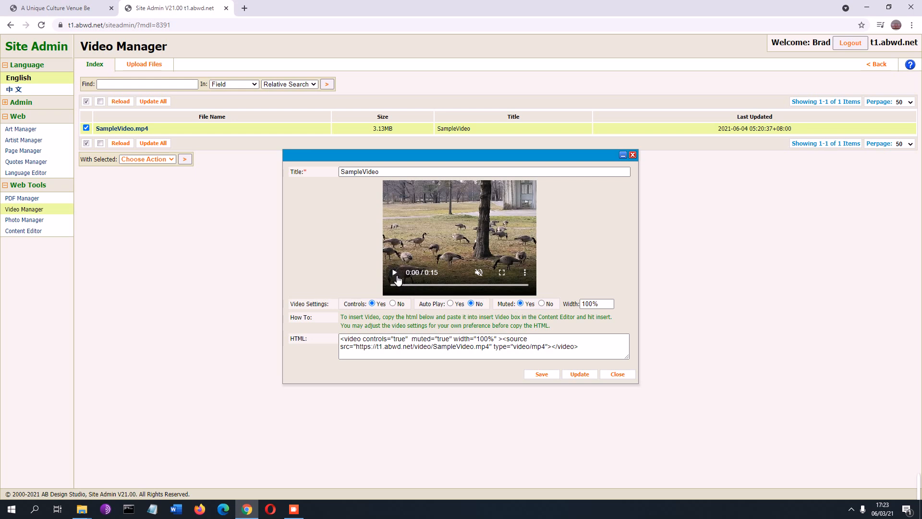
click(479, 273)
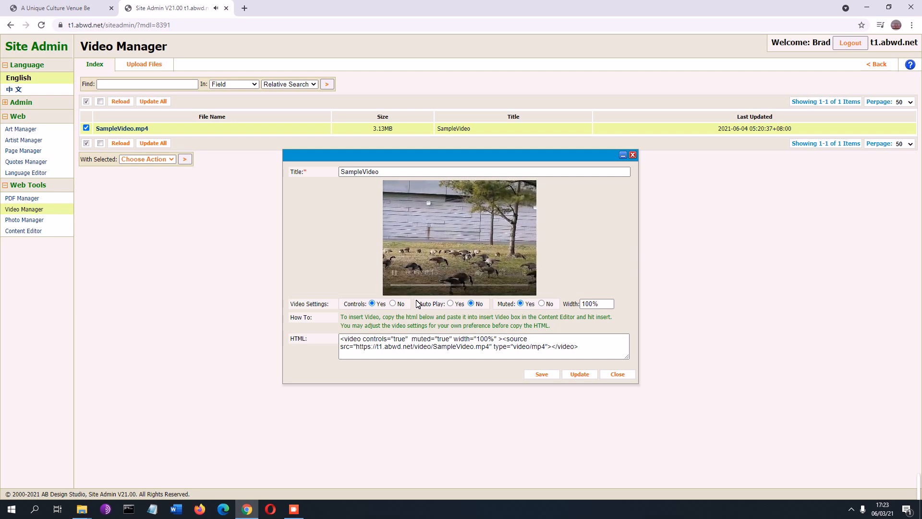
click(488, 292)
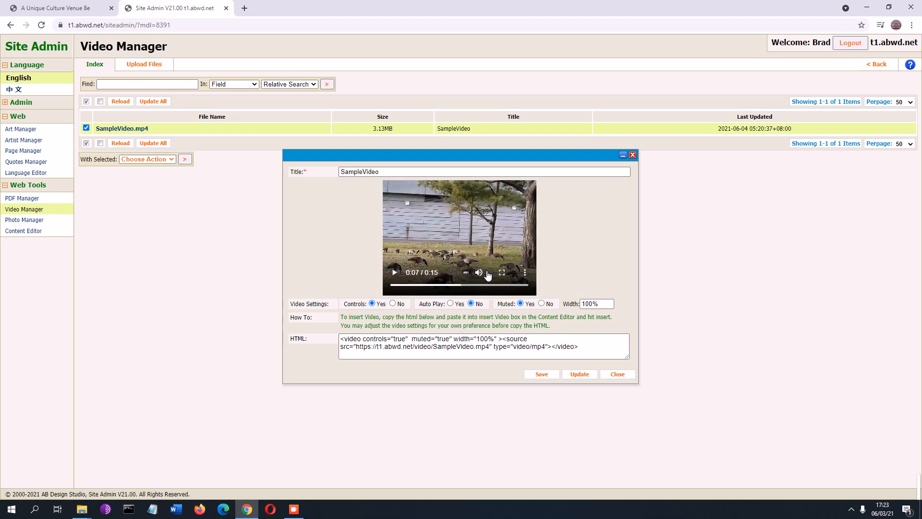
click(479, 272)
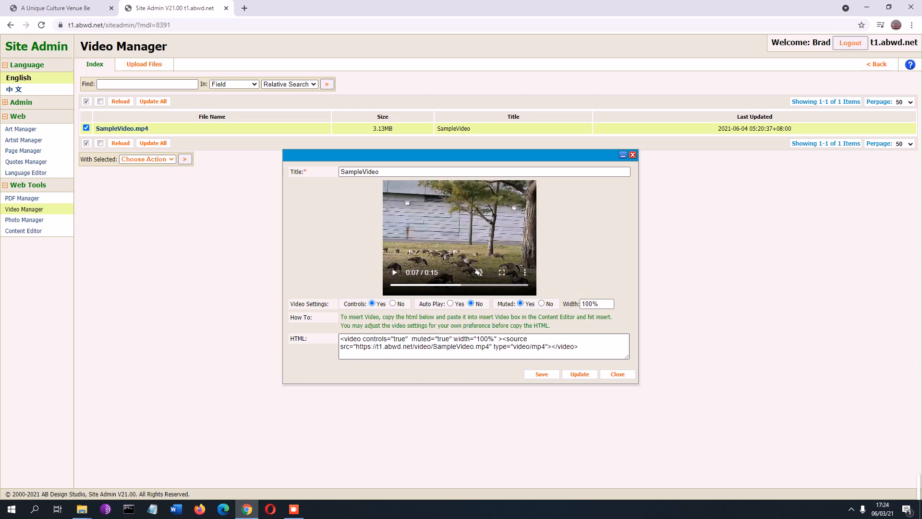
Copy the full HTML embed code of SampleVideo.mp4 and close its details.
click(500, 352)
key(ctrl+a)
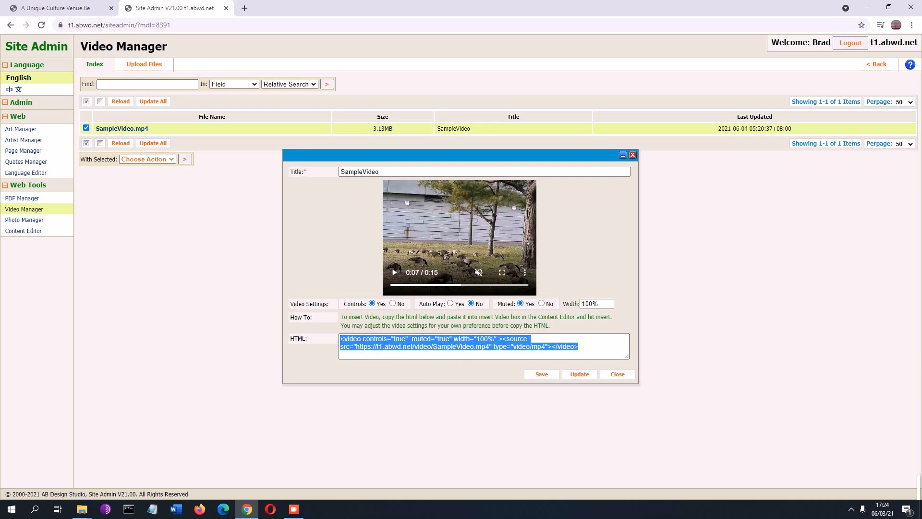
click(499, 352)
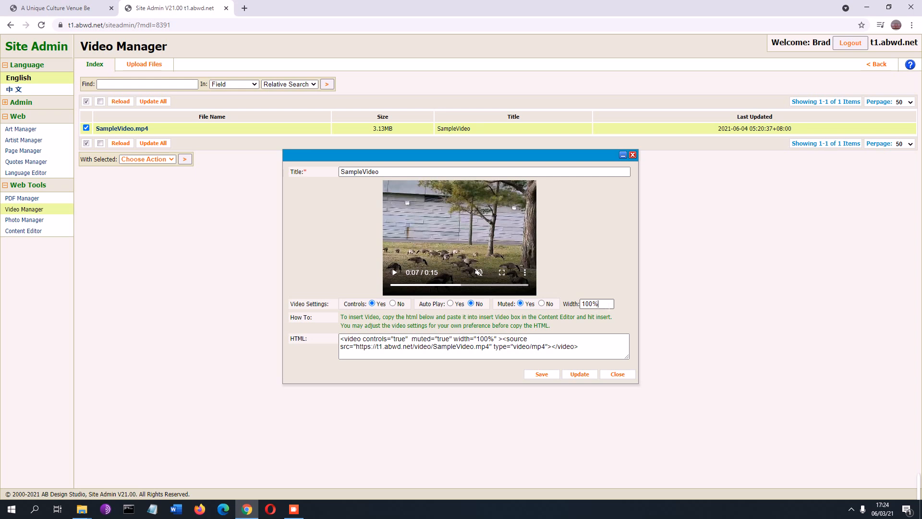
click(583, 304)
click(608, 305)
click(616, 355)
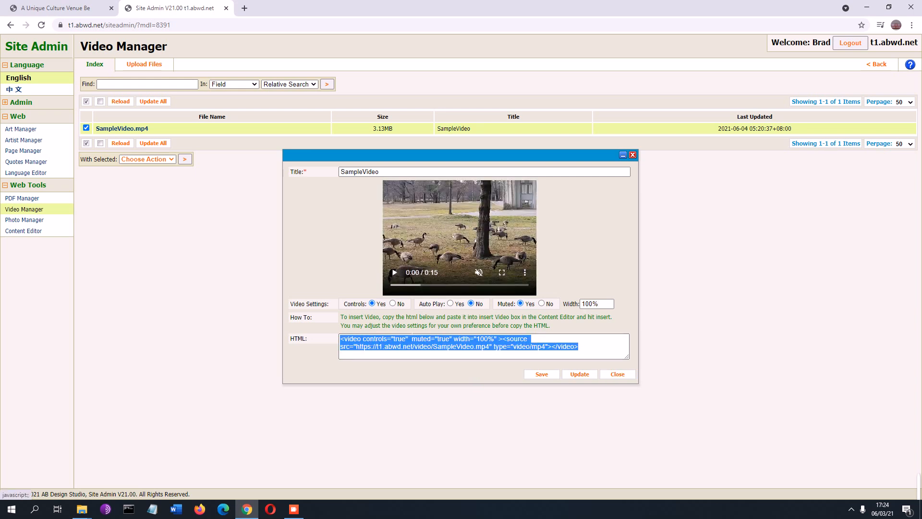
right_click(406, 342)
click(413, 346)
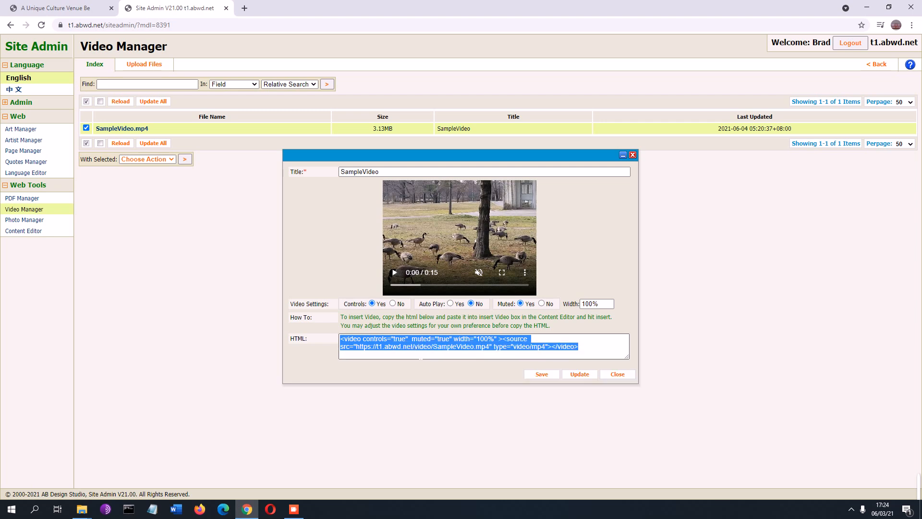
click(617, 374)
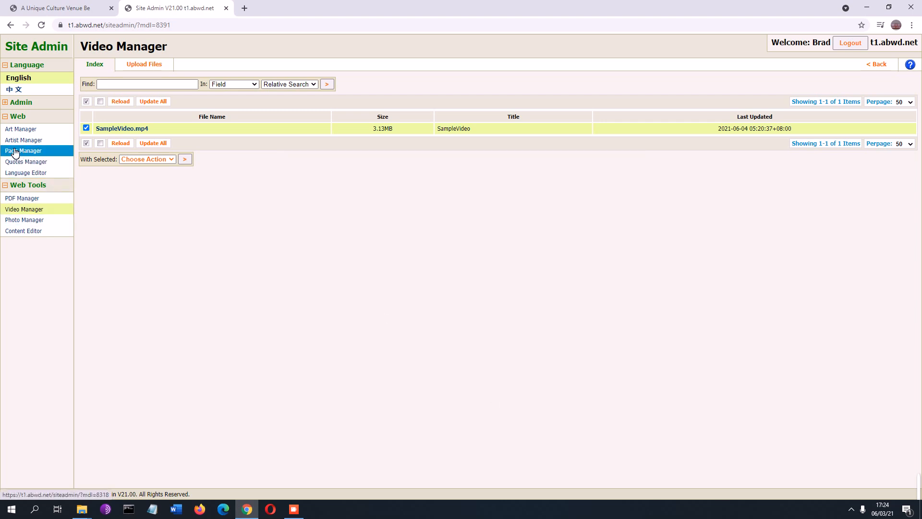
Open the content of the Gallery & Services page and add an empty line between the second and third text lines.
click(43, 153)
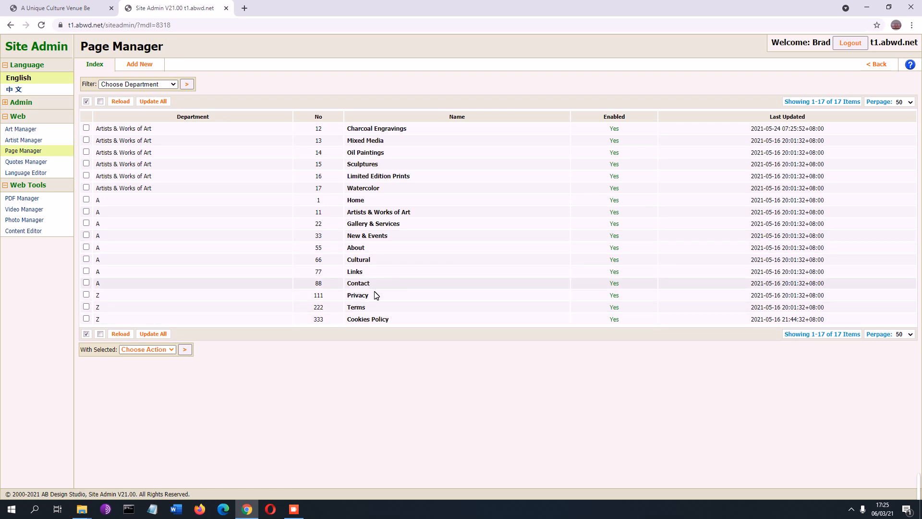
click(378, 224)
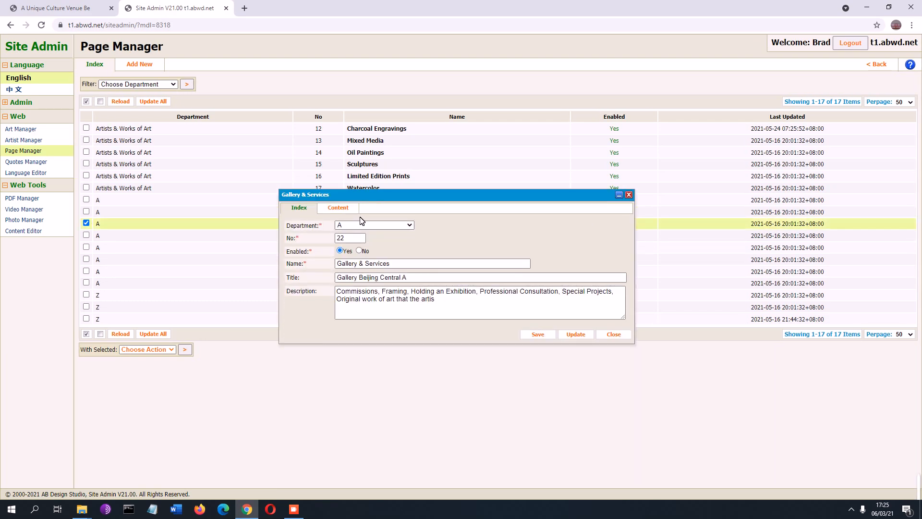
click(347, 210)
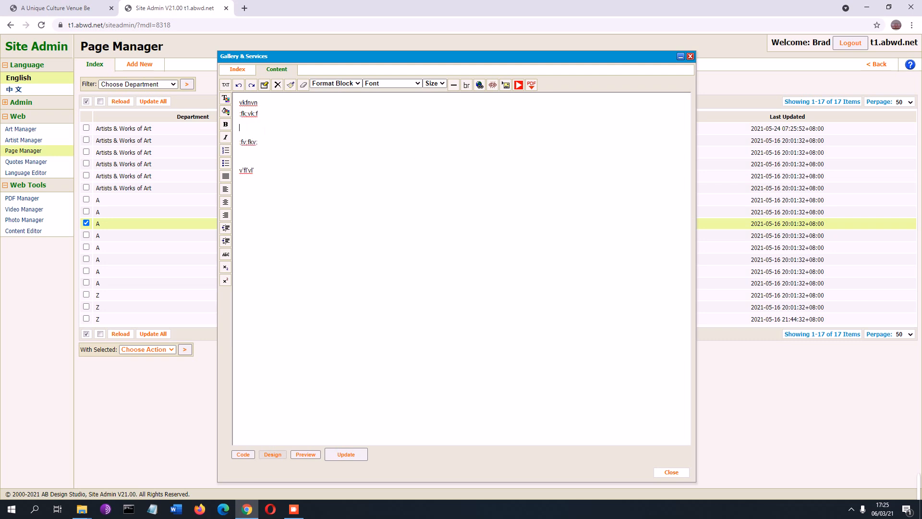
key(Return)
key(Return)
key(BackSpace)
Insert the video at the empty line using the copied HTML code and save the updated page content.
click(519, 85)
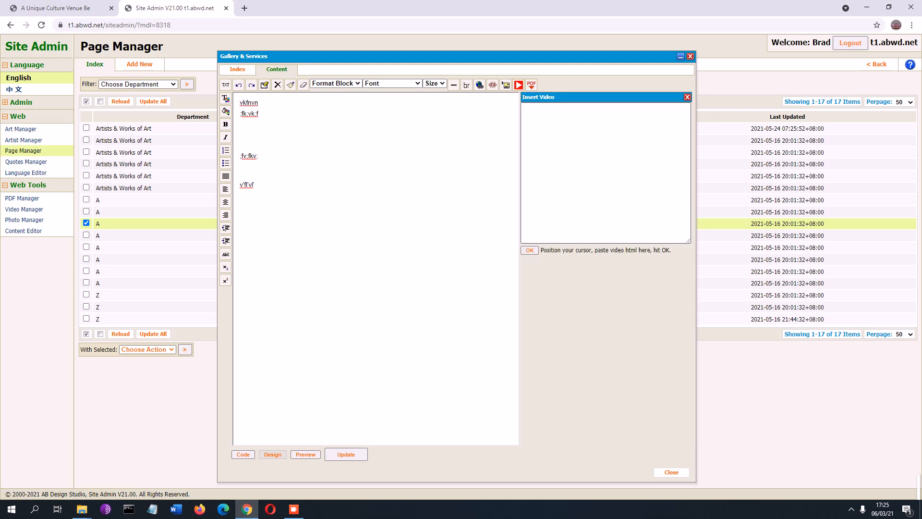
click(566, 147)
key(ctrl+v)
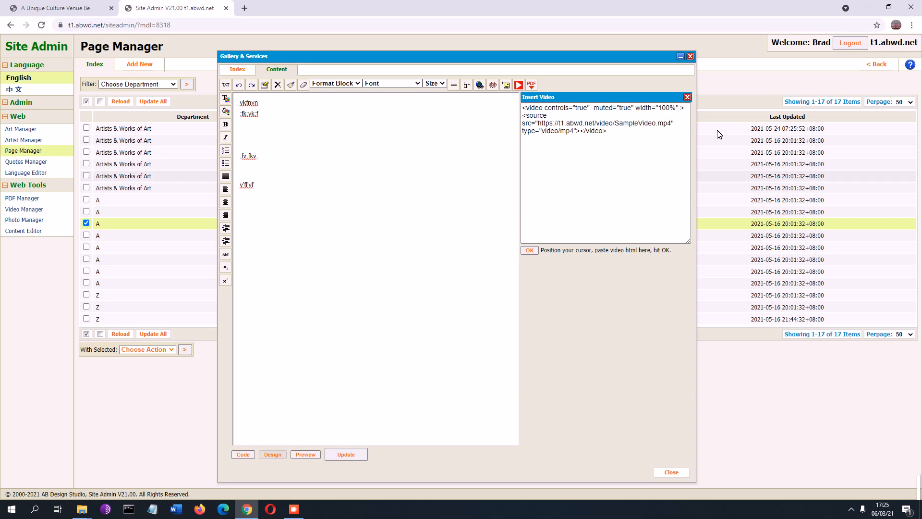
click(281, 137)
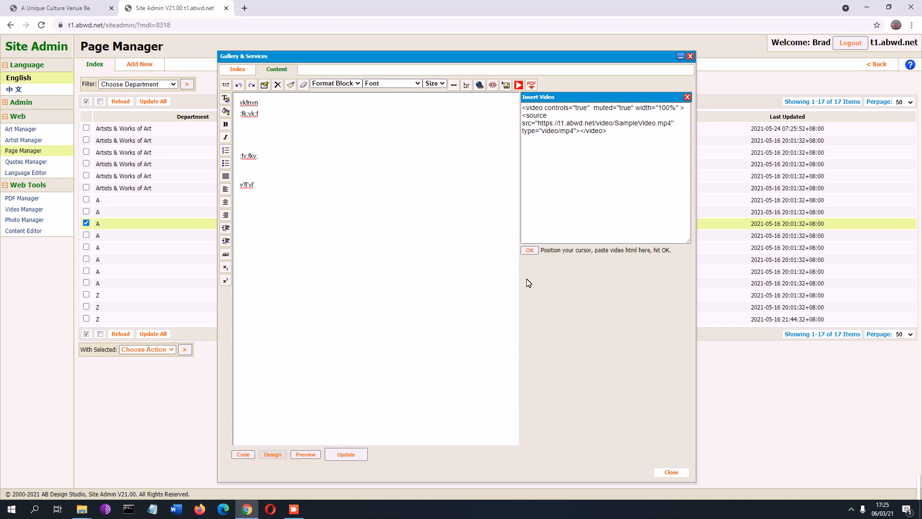
click(529, 251)
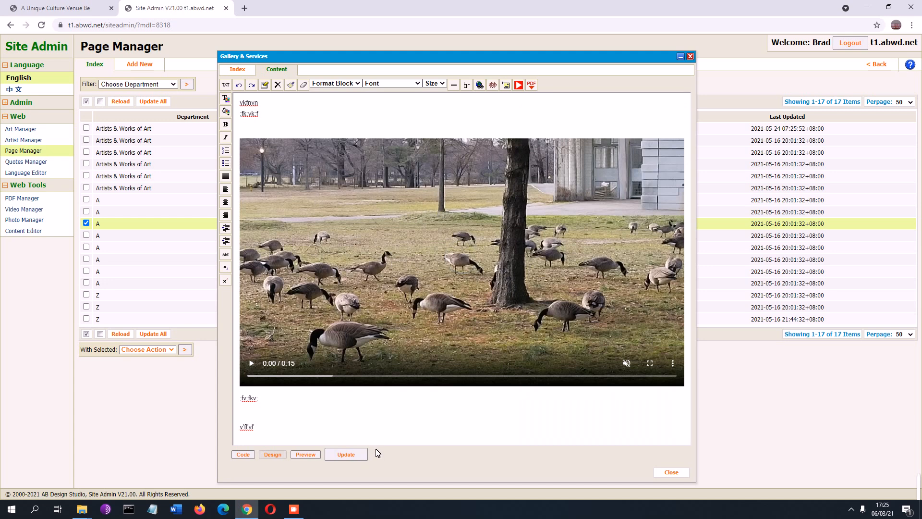
click(350, 456)
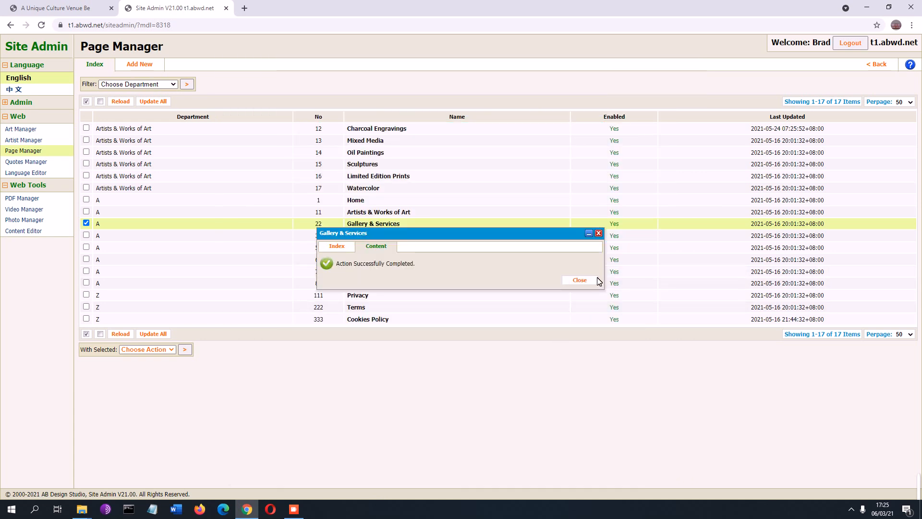
click(596, 281)
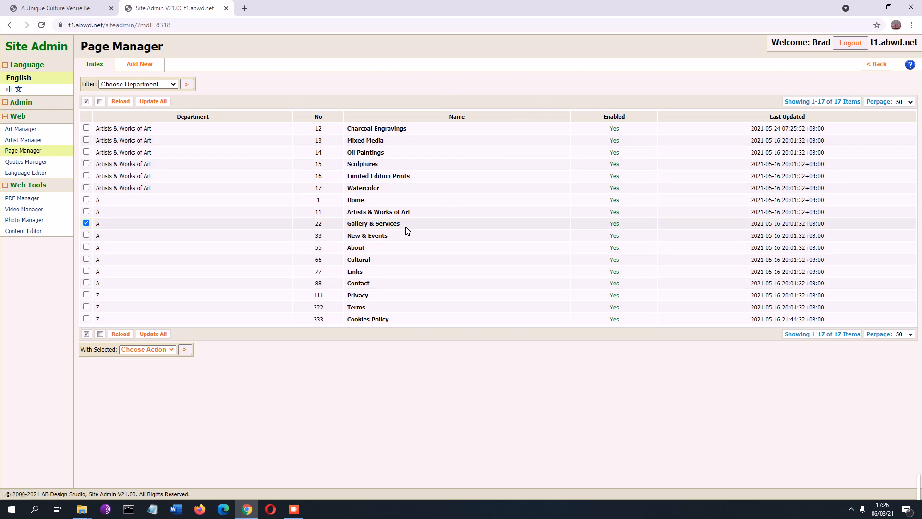
Open the Gallery & Services page on the public website and play the embedded video.
click(32, 7)
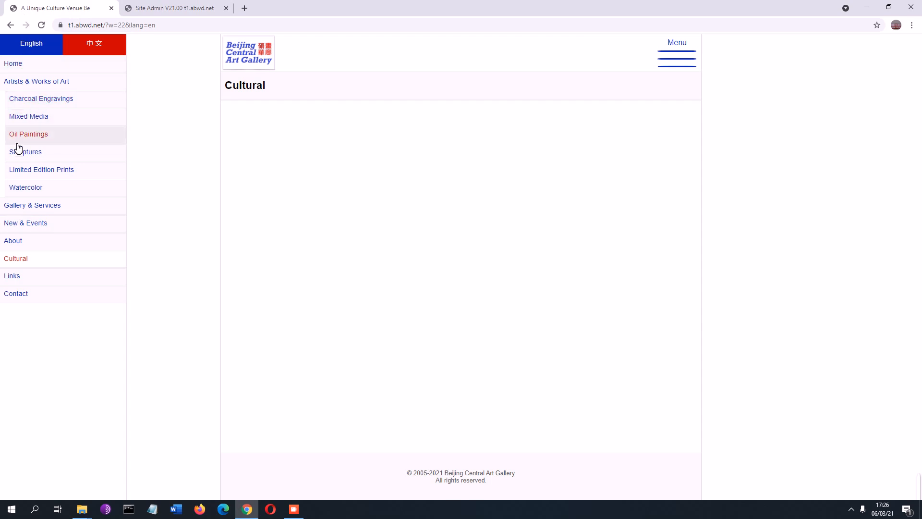
click(24, 207)
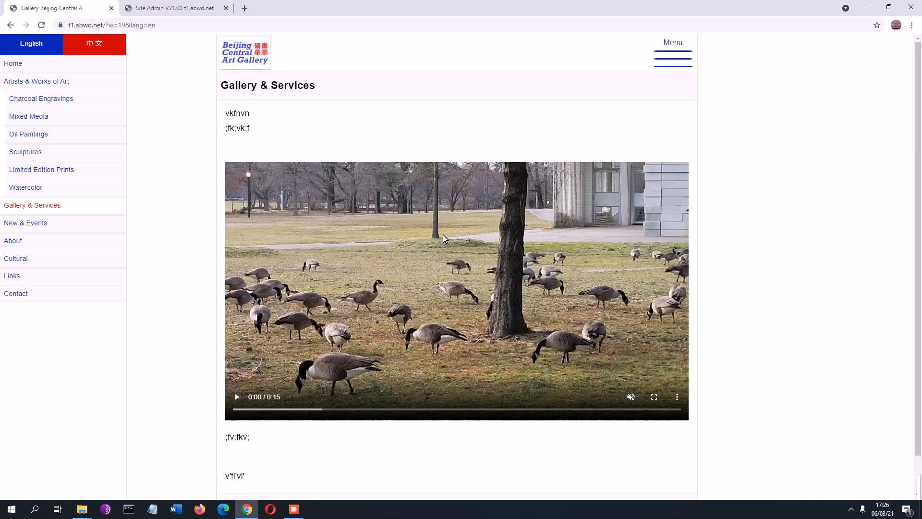
scroll(443, 235, down, 1)
scroll(443, 232, up, 1)
click(244, 396)
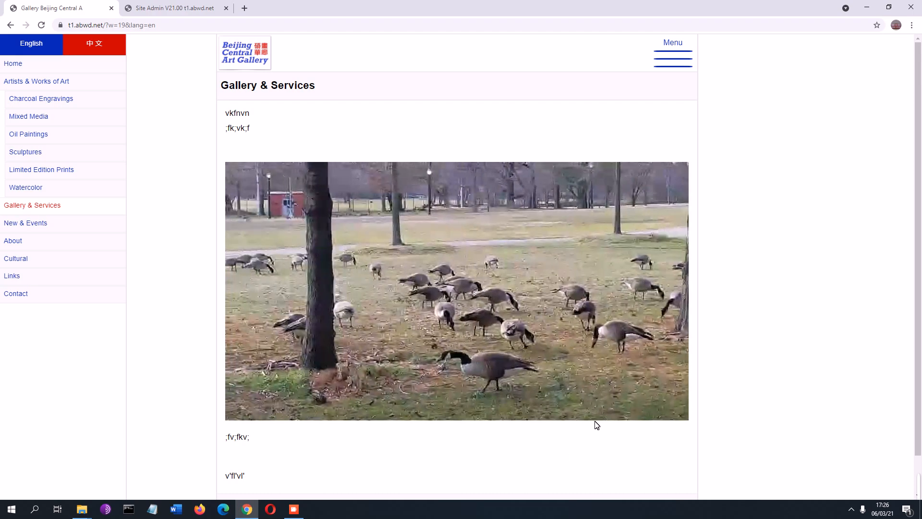
Turn on the playing video's sound, adjust its volume and mute it again, and look over the page around it.
mouse_move(630, 402)
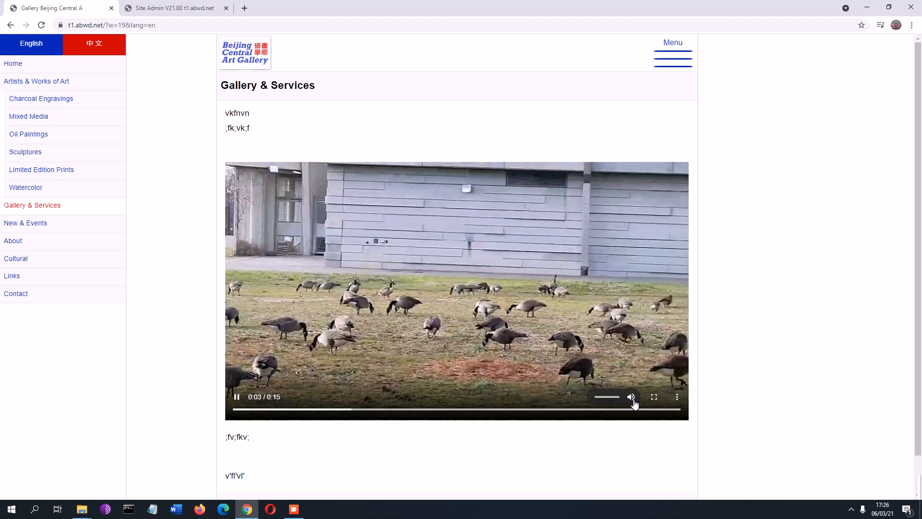
click(606, 403)
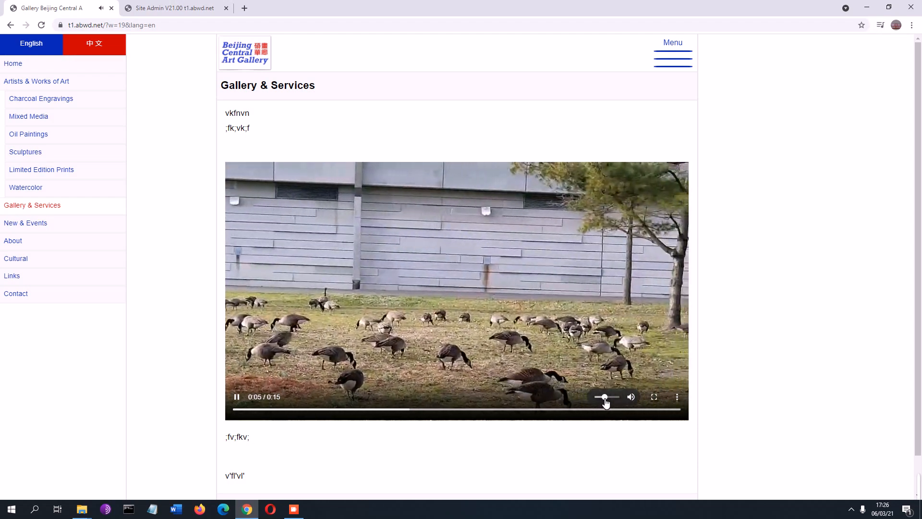
drag(605, 401, 600, 398)
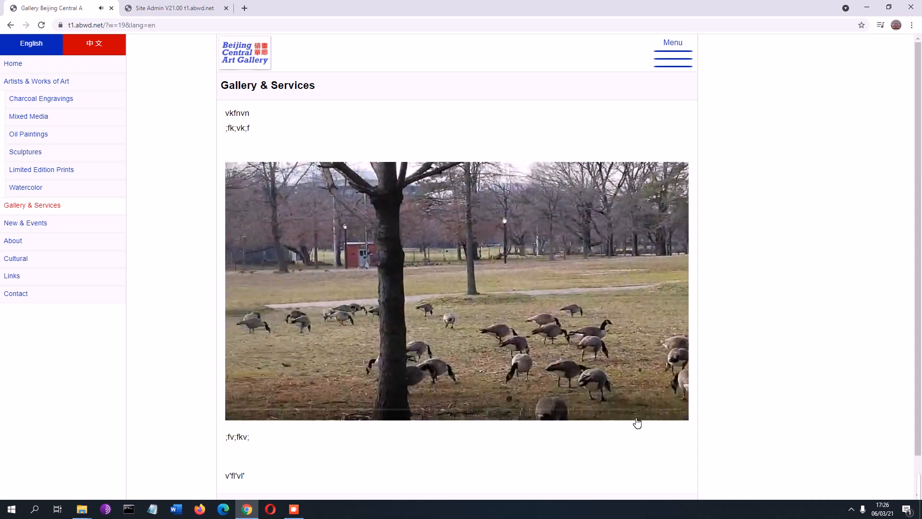
click(634, 399)
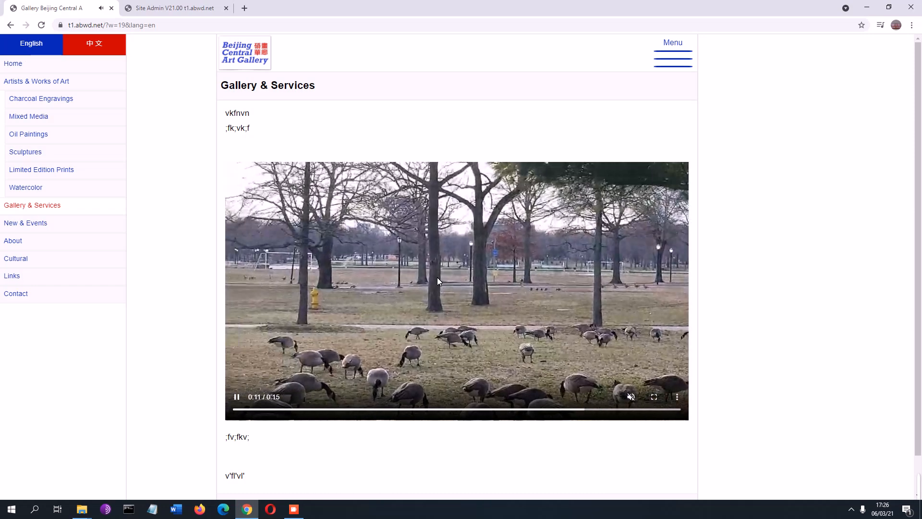
scroll(428, 253, down, 1)
scroll(443, 276, up, 1)
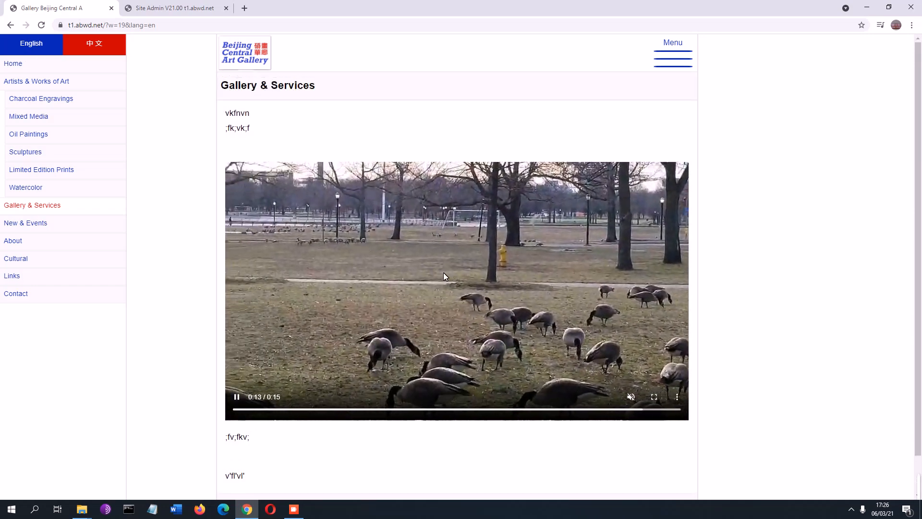
scroll(443, 272, down, 1)
scroll(446, 273, up, 1)
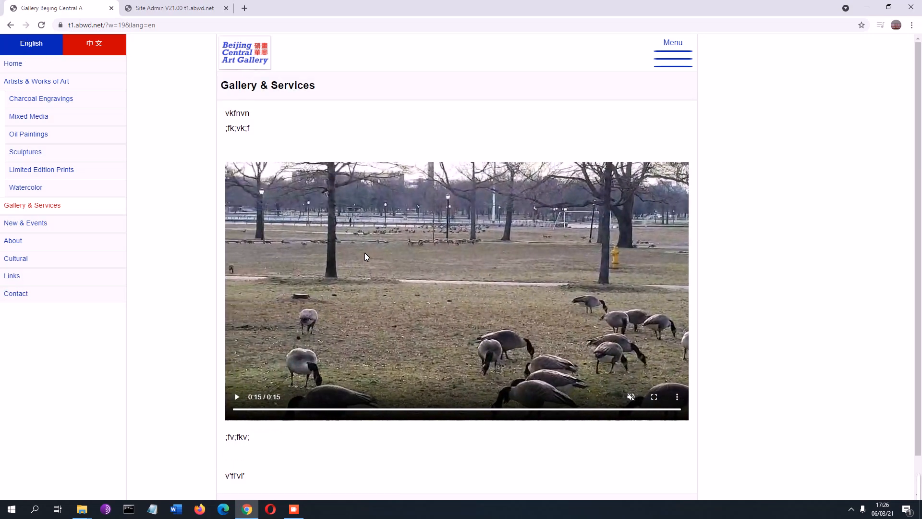
scroll(452, 263, down, 1)
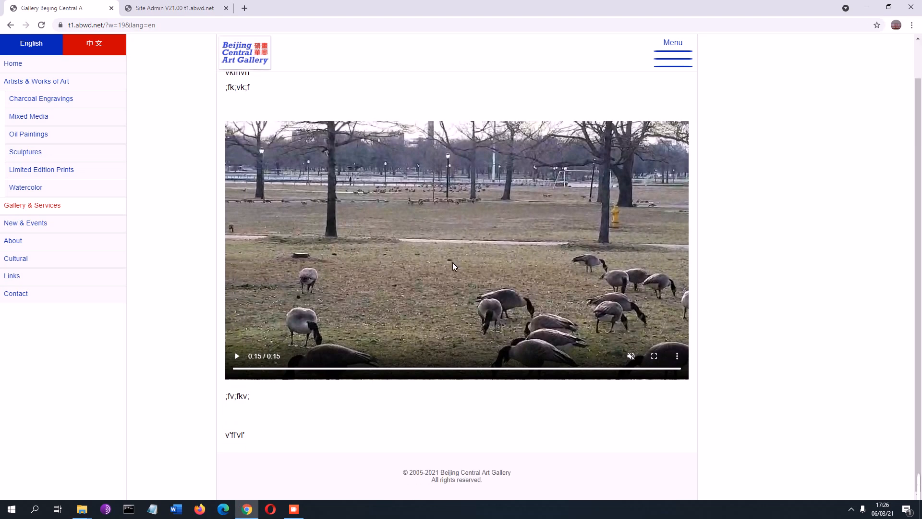
scroll(453, 263, up, 1)
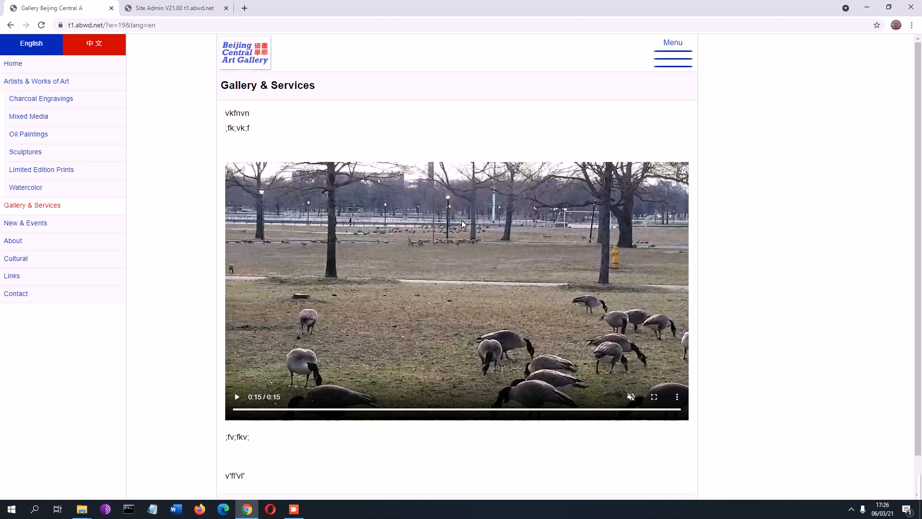
Return to Site Admin, open the Video Manager and check which actions are offered for the selected SampleVideo.mp4.
click(181, 9)
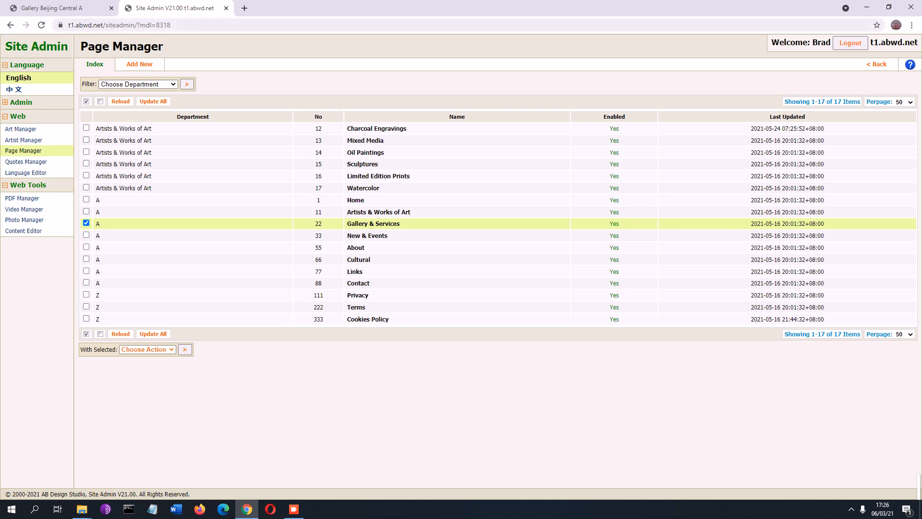
click(18, 210)
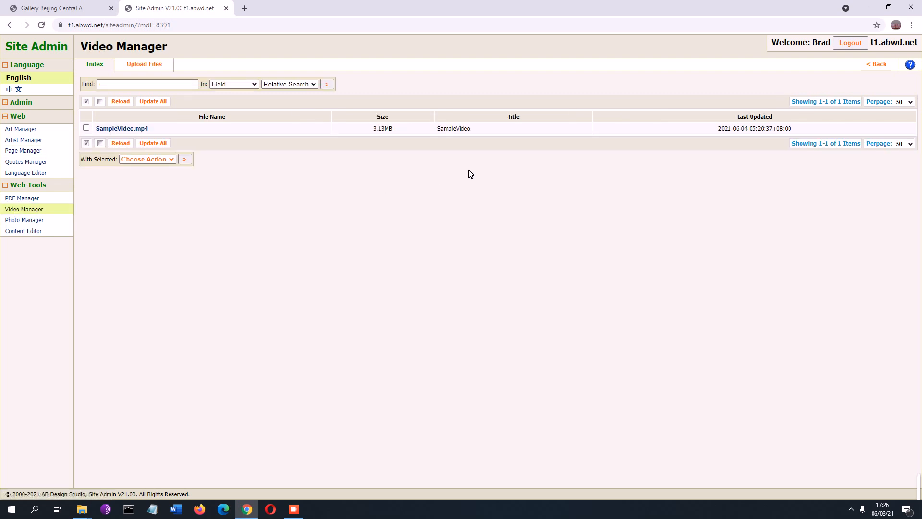
click(257, 132)
click(171, 160)
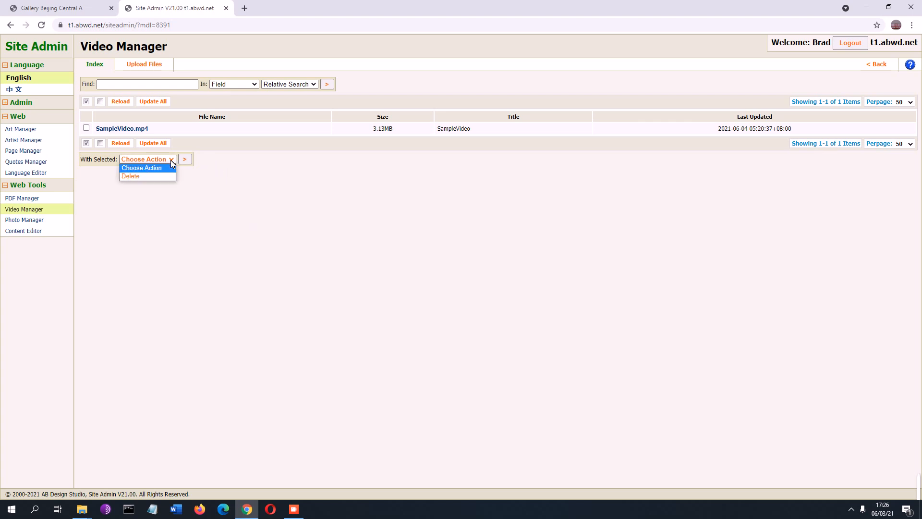
click(259, 134)
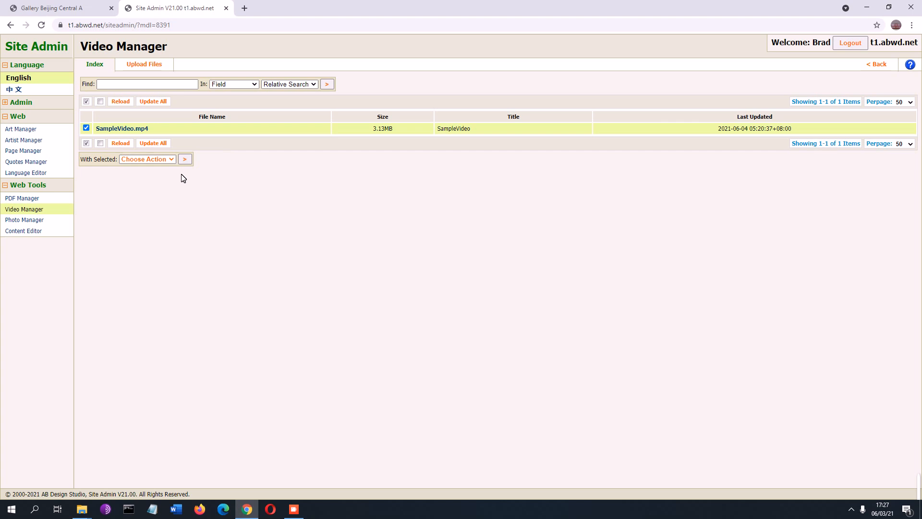
click(160, 160)
click(298, 177)
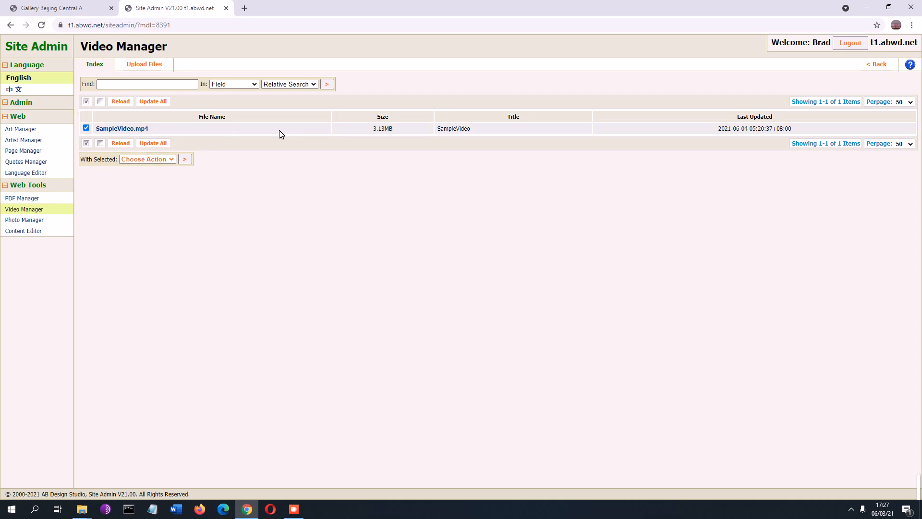
View the video upload page, return to the video list, and open and close the details of SampleVideo.mp4.
click(154, 64)
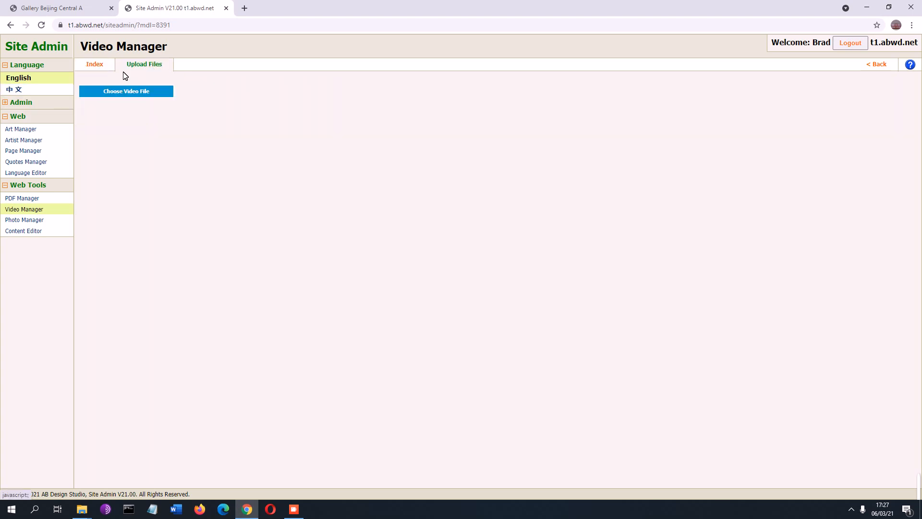
click(99, 64)
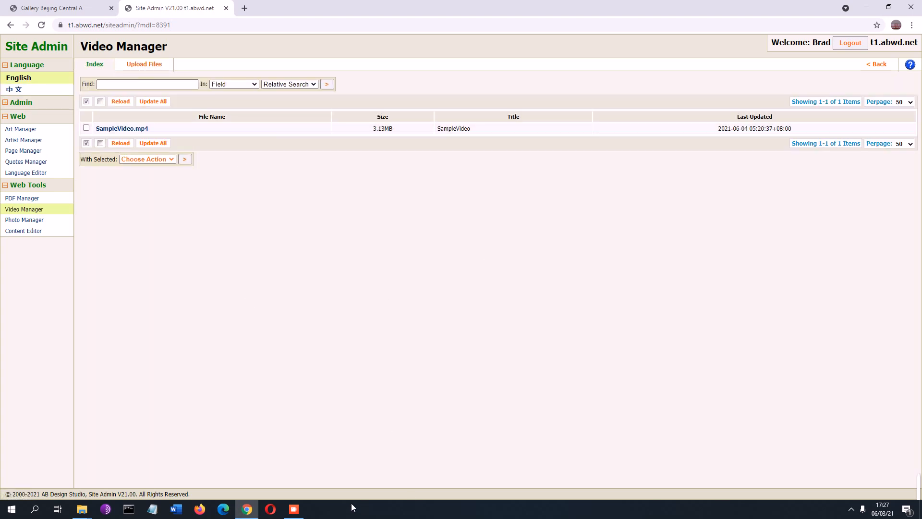
click(293, 508)
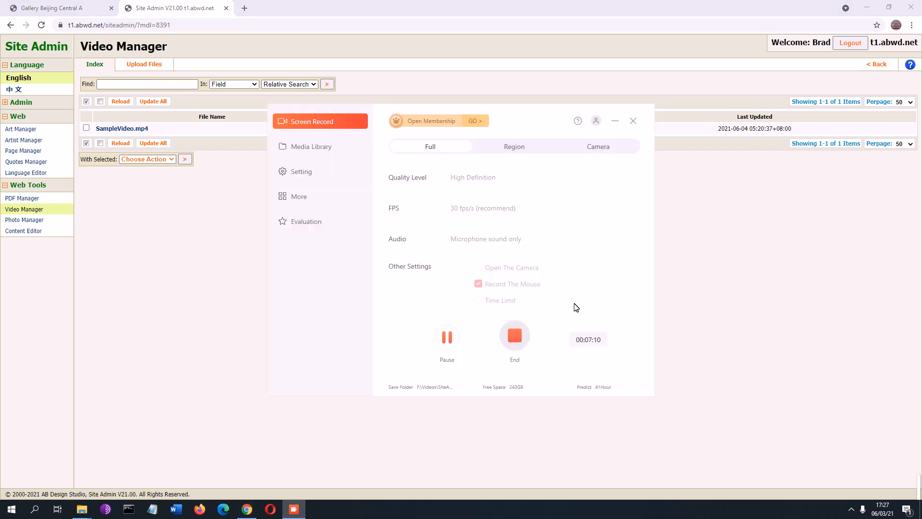
click(217, 128)
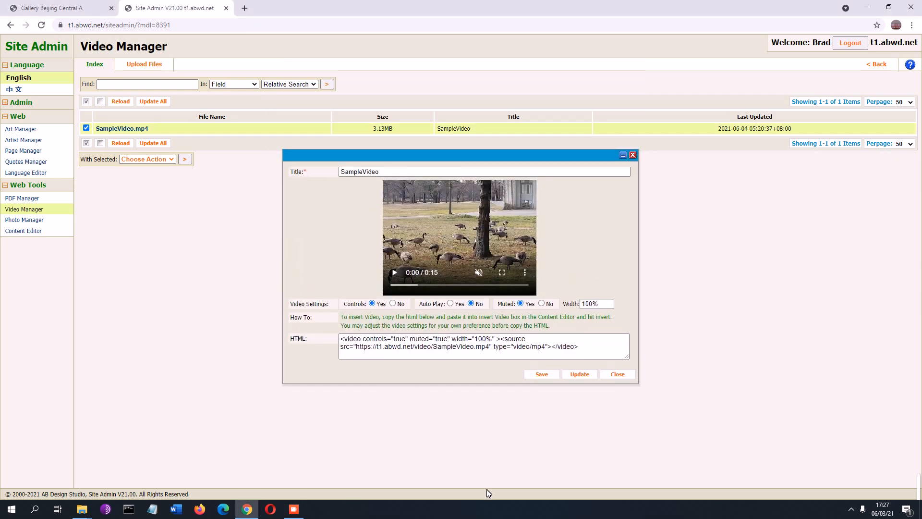
click(611, 375)
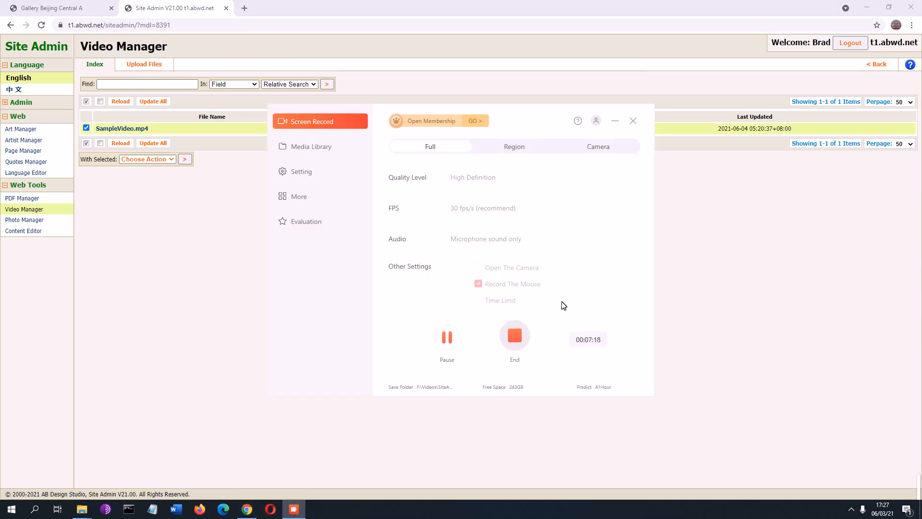